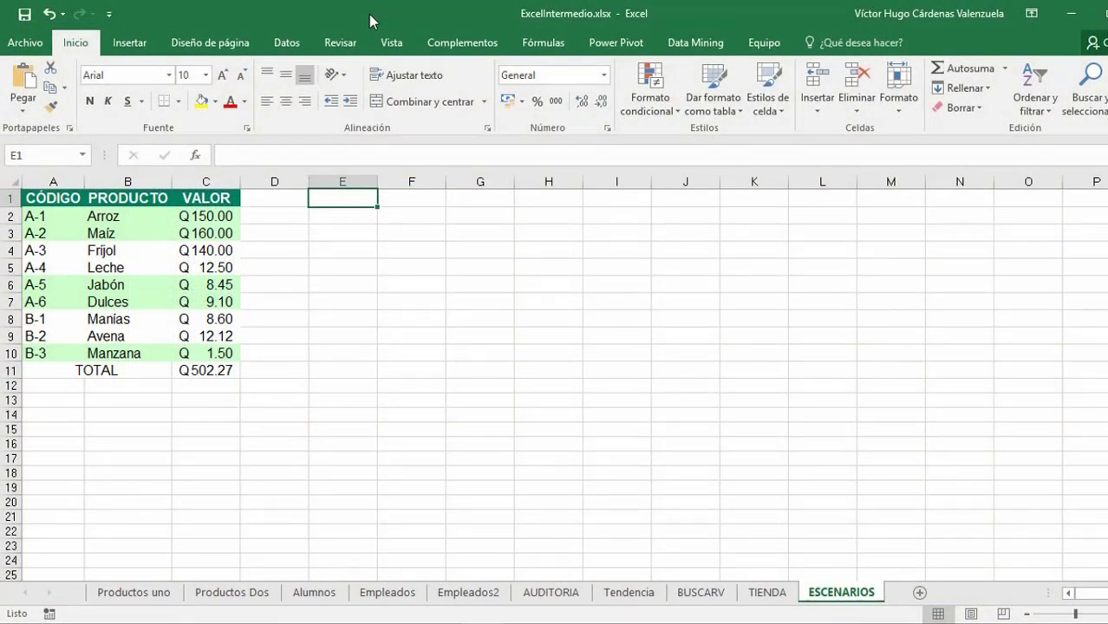
- Check the TOTAL formula in C11, then show the Análisis de hipótesis options under Datos
{"action": "left_click", "coordinate": [217, 375]}
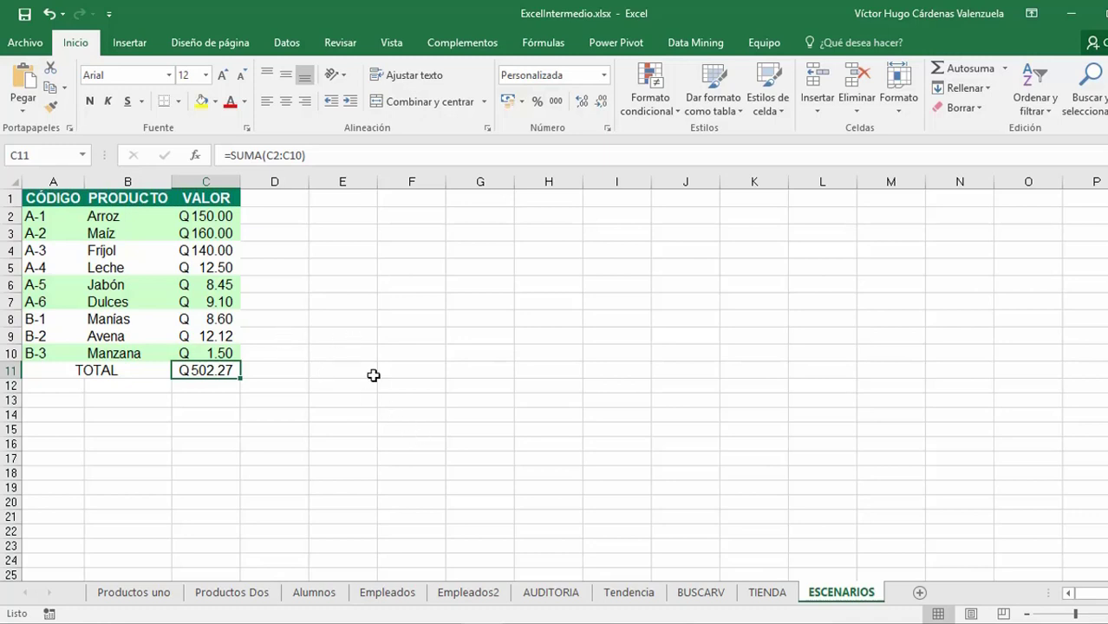
{"action": "key", "text": "F2"}
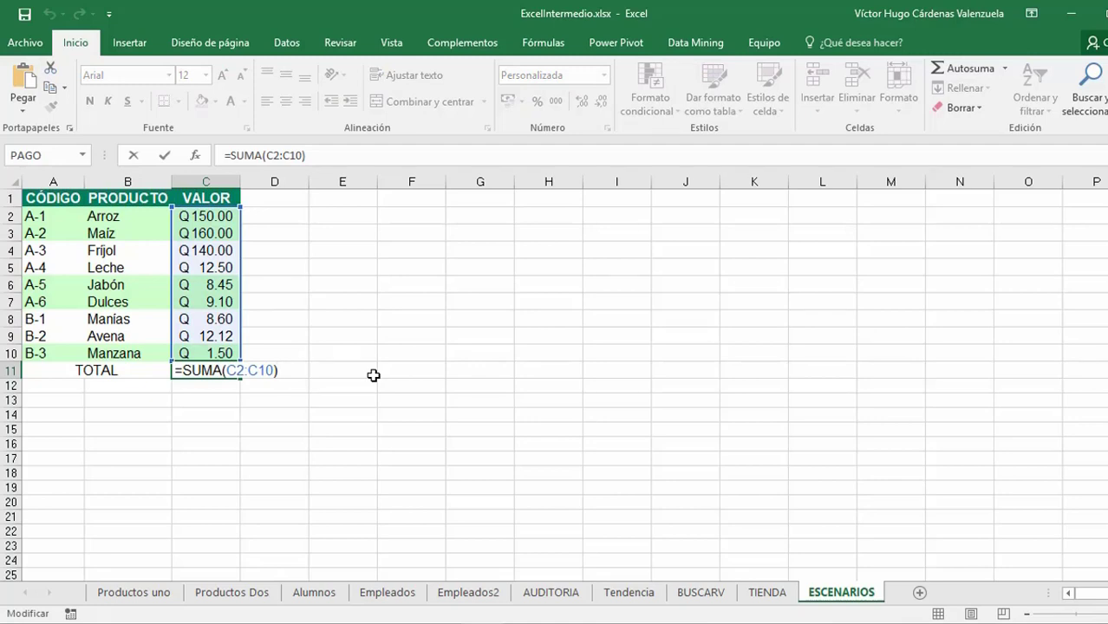
{"action": "key", "text": "Return"}
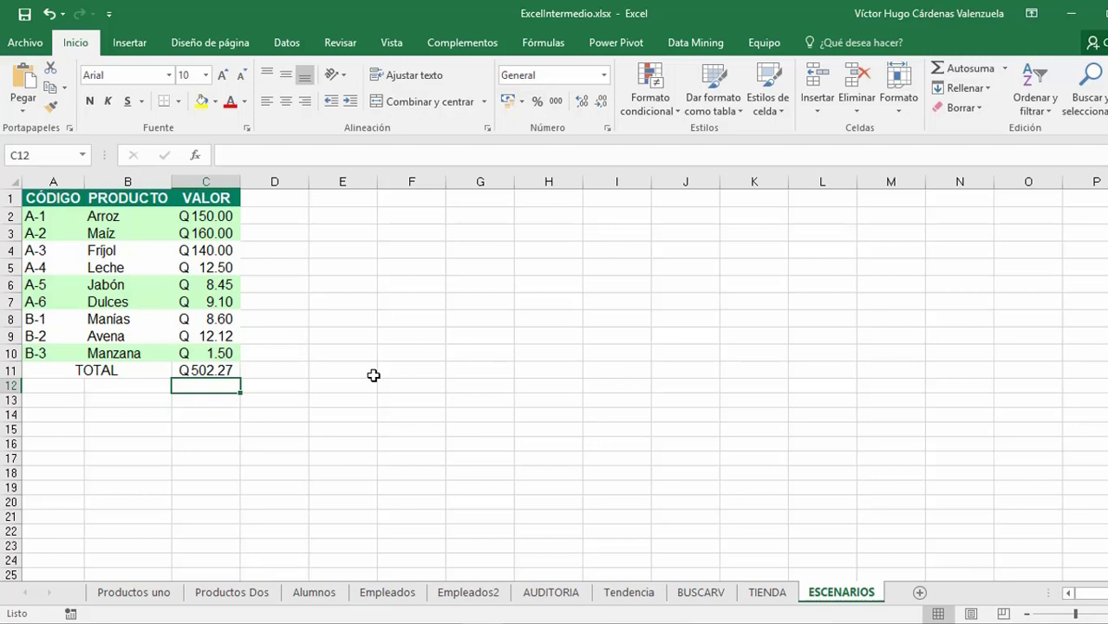
{"action": "key", "text": "Up"}
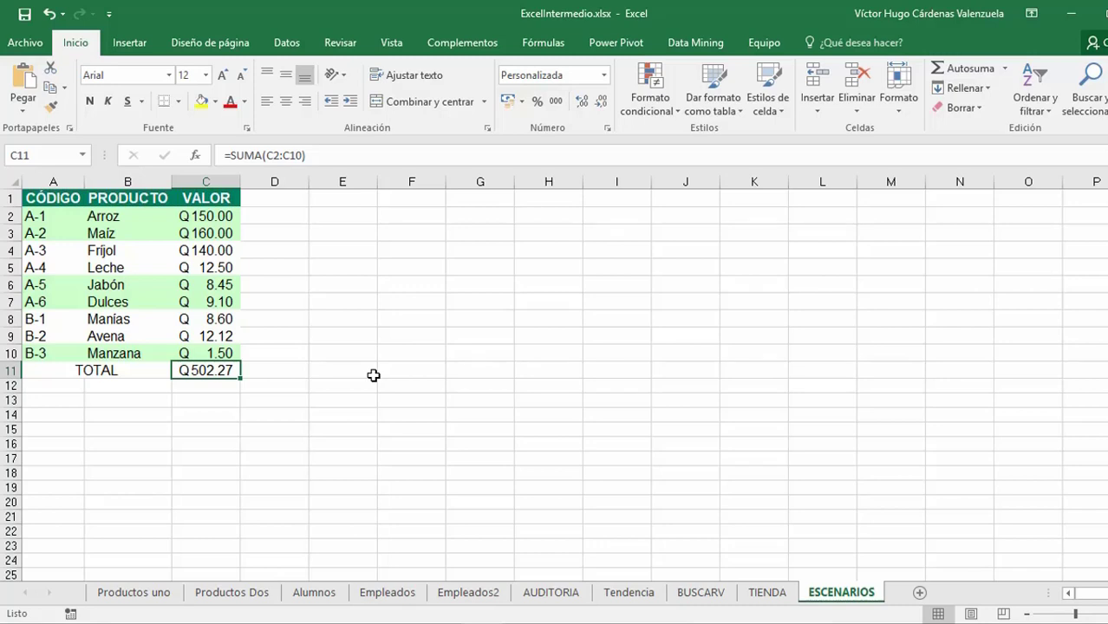
{"action": "left_click", "coordinate": [292, 45]}
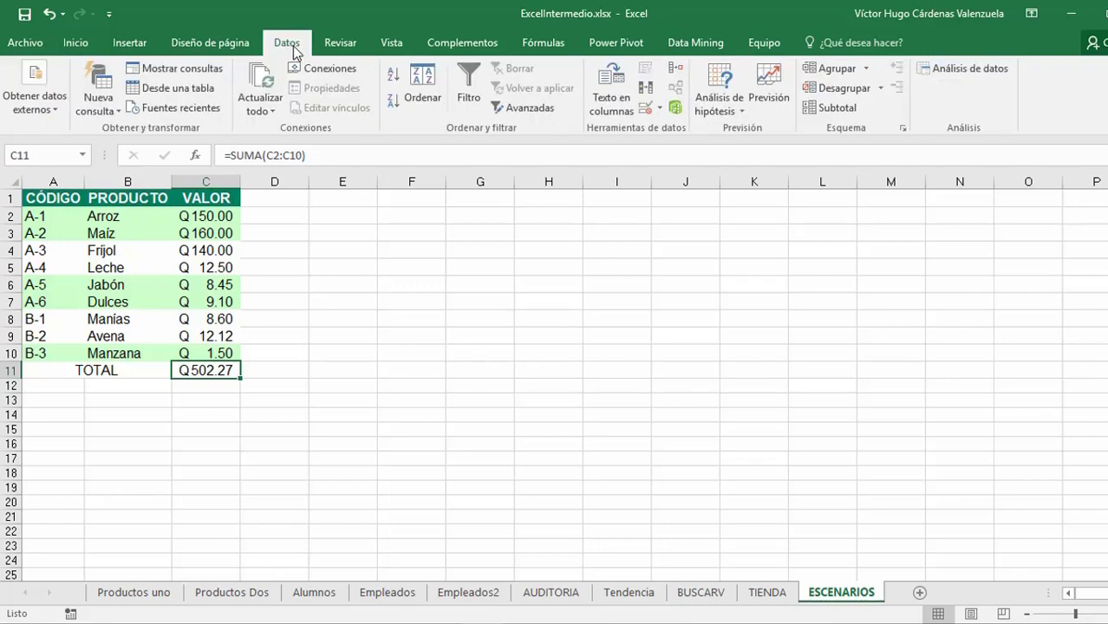
{"action": "left_click", "coordinate": [735, 111]}
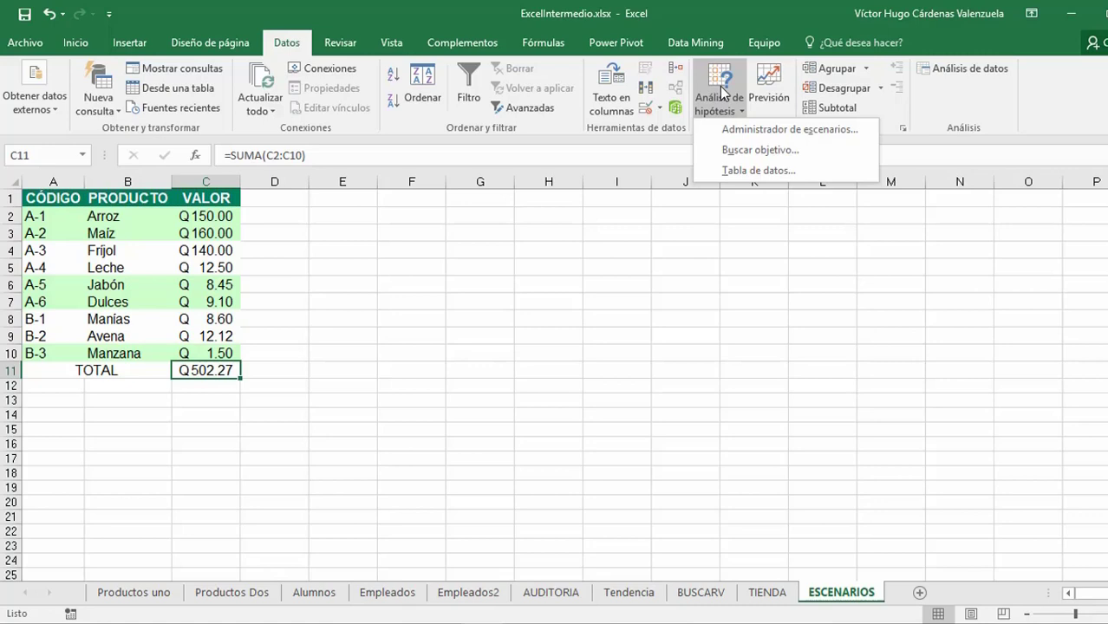
- Goal-seek C11 to 600 by changing Manzana's value in C10, keeping the Q99.23 result
{"action": "left_click", "coordinate": [778, 155]}
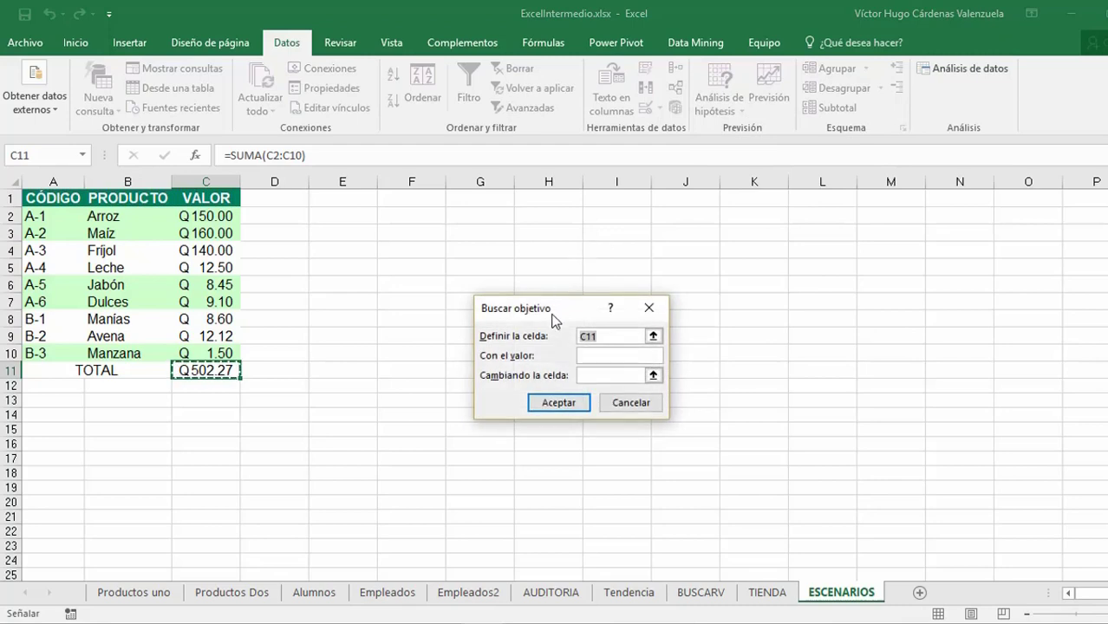
{"action": "left_click_drag", "start_coordinate": [553, 314], "coordinate": [469, 187]}
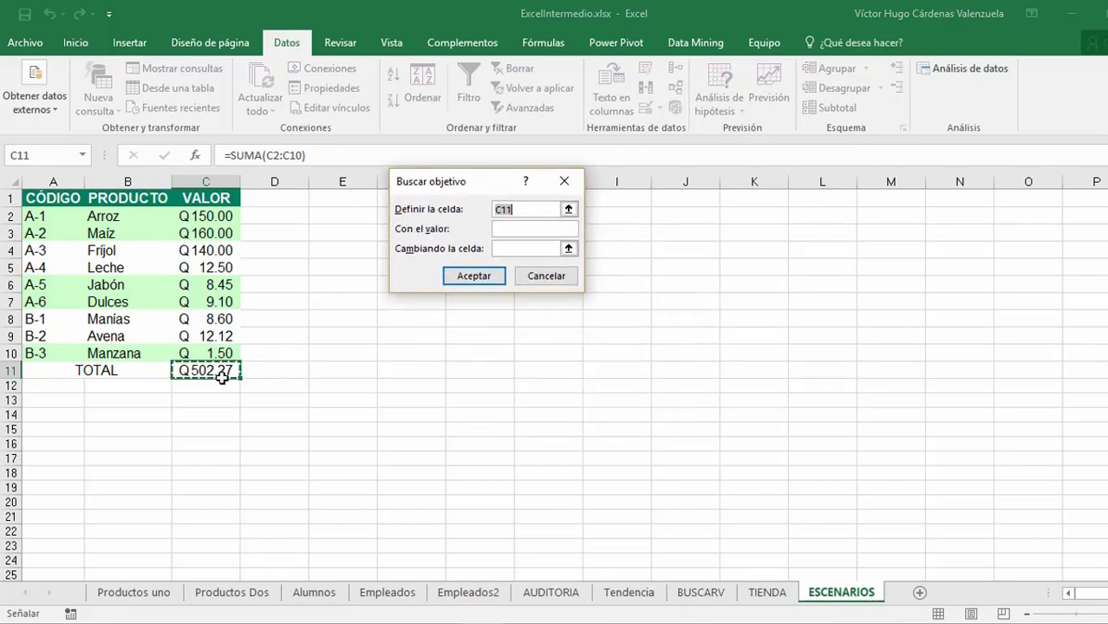
{"action": "left_click", "coordinate": [510, 230]}
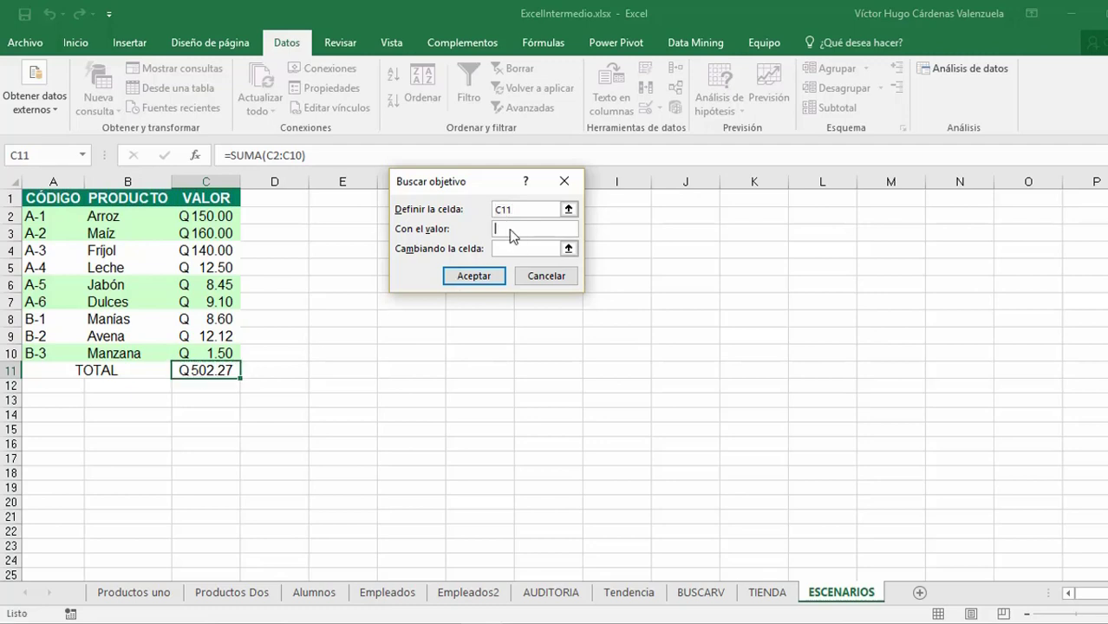
{"action": "type", "text": "600"}
{"action": "left_click", "coordinate": [507, 249]}
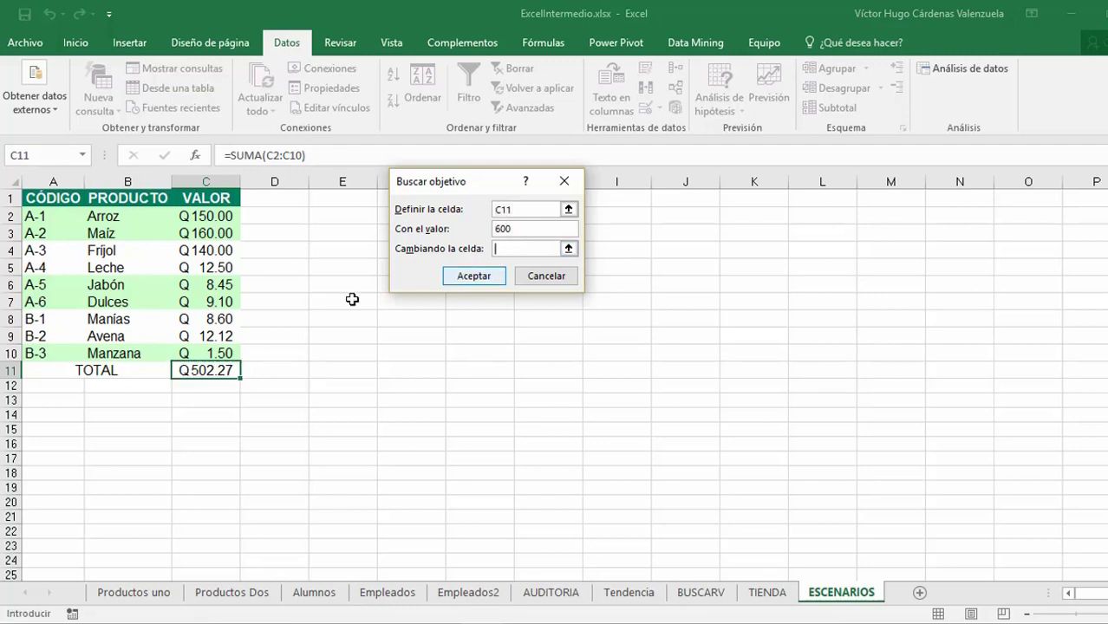
{"action": "left_click", "coordinate": [212, 354]}
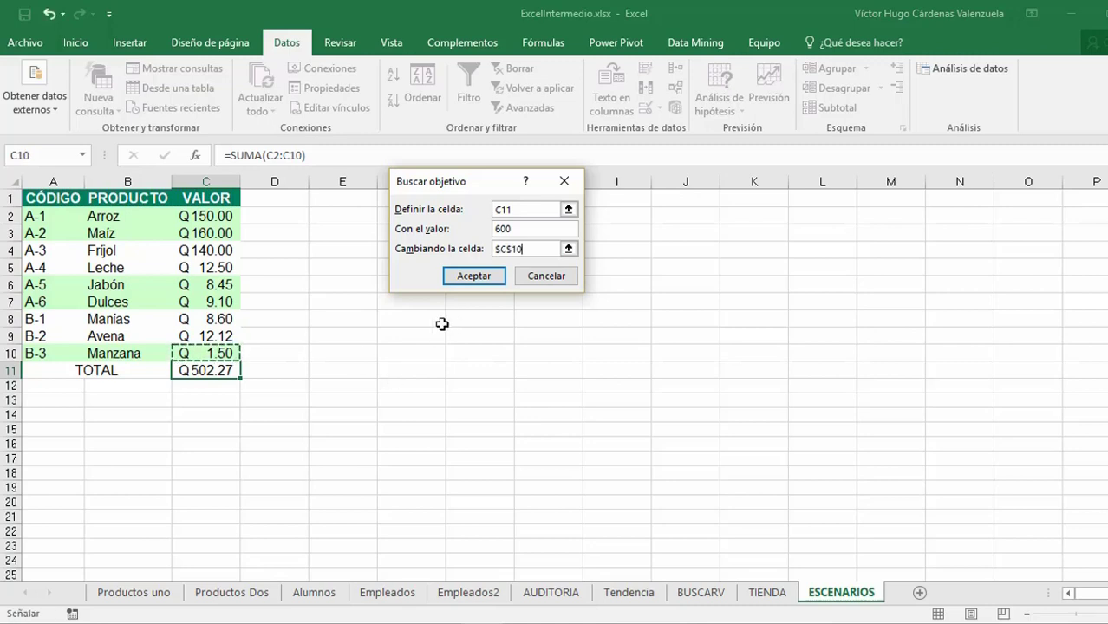
{"action": "left_click", "coordinate": [476, 278]}
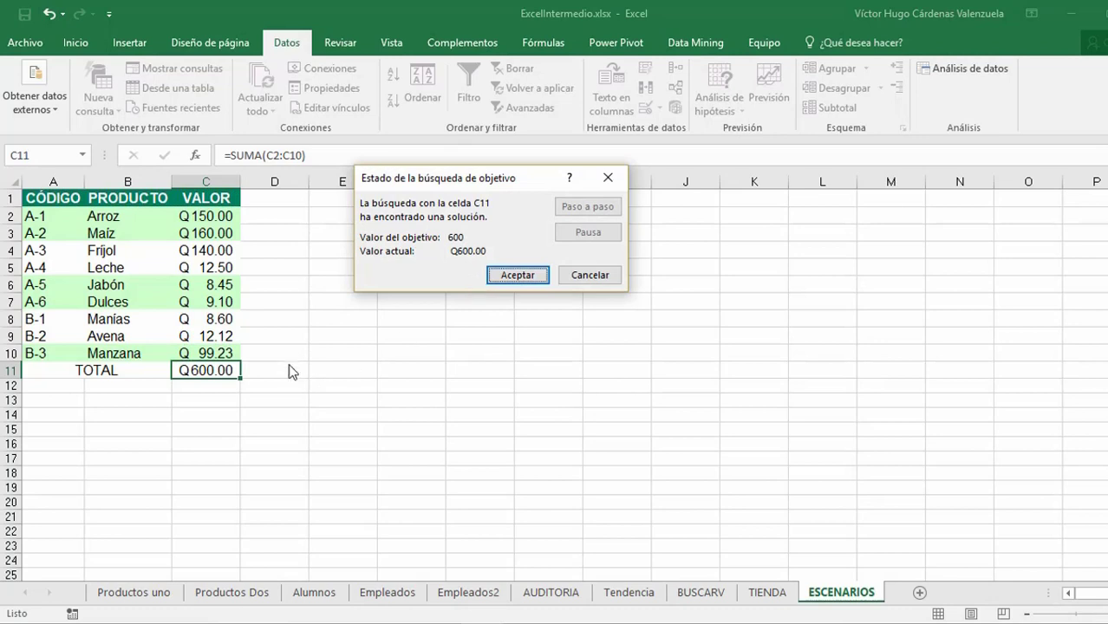
{"action": "left_click", "coordinate": [539, 275]}
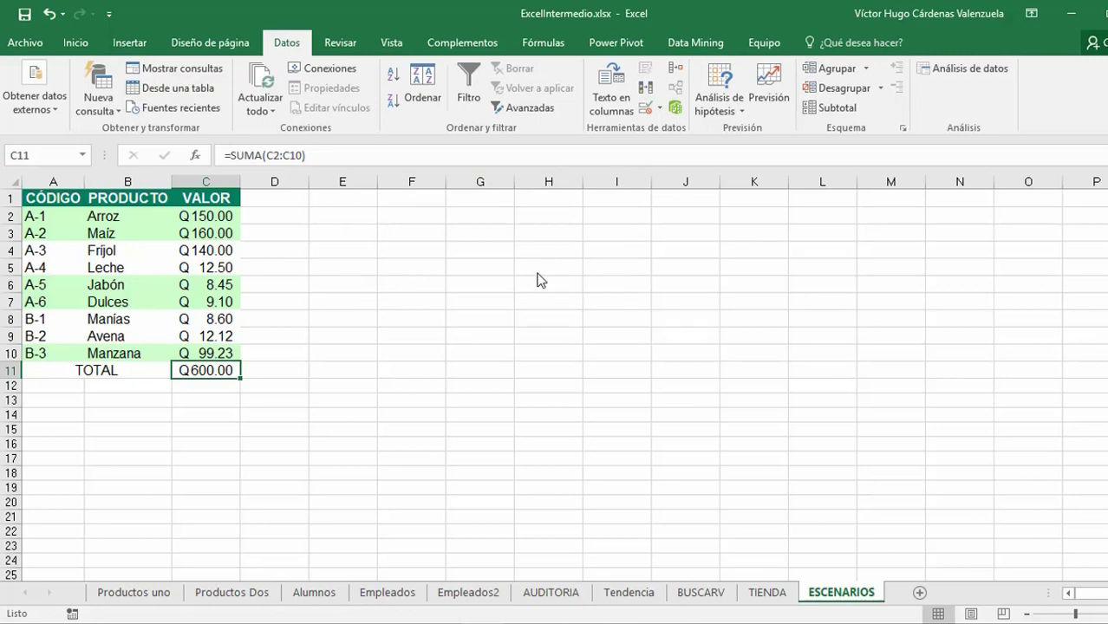
- Add headers Valor 1, Valor 2, Valor 3 and Valor 4 in G5:J5
{"action": "left_click", "coordinate": [492, 266]}
{"action": "type", "text": "V"}
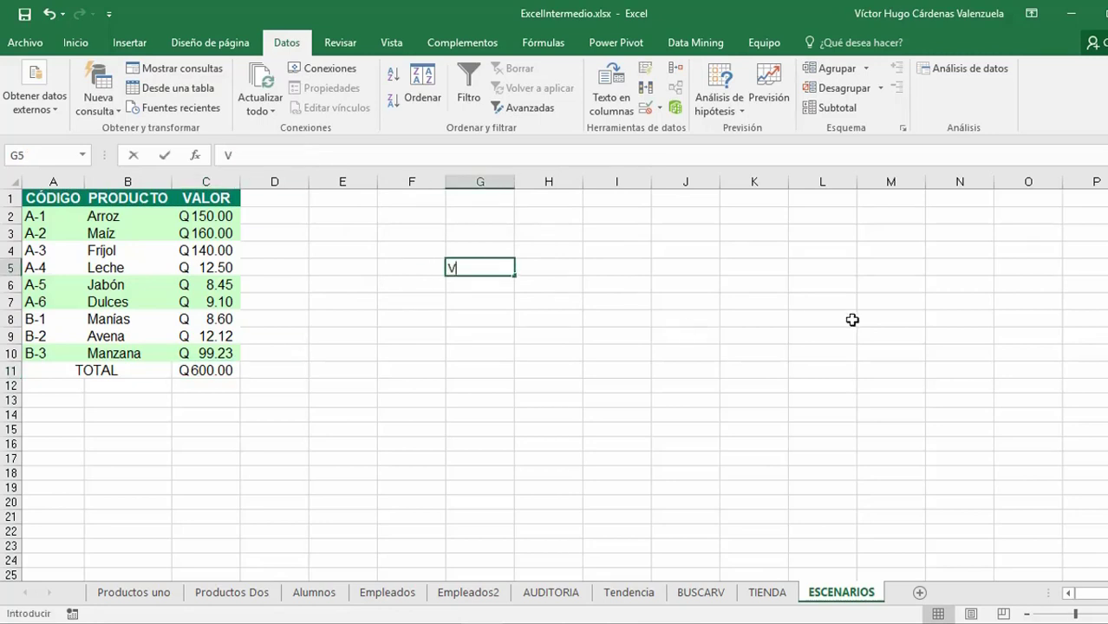
{"action": "type", "text": "alor 1"}
{"action": "key", "text": "Return"}
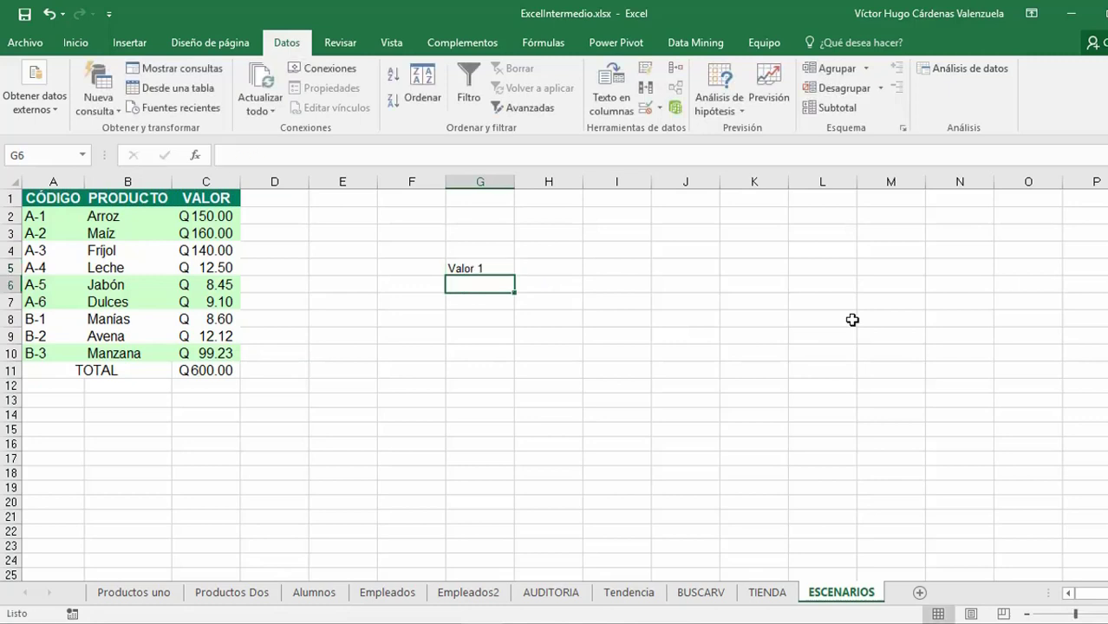
{"action": "key", "text": "Up"}
{"action": "key", "text": "Right"}
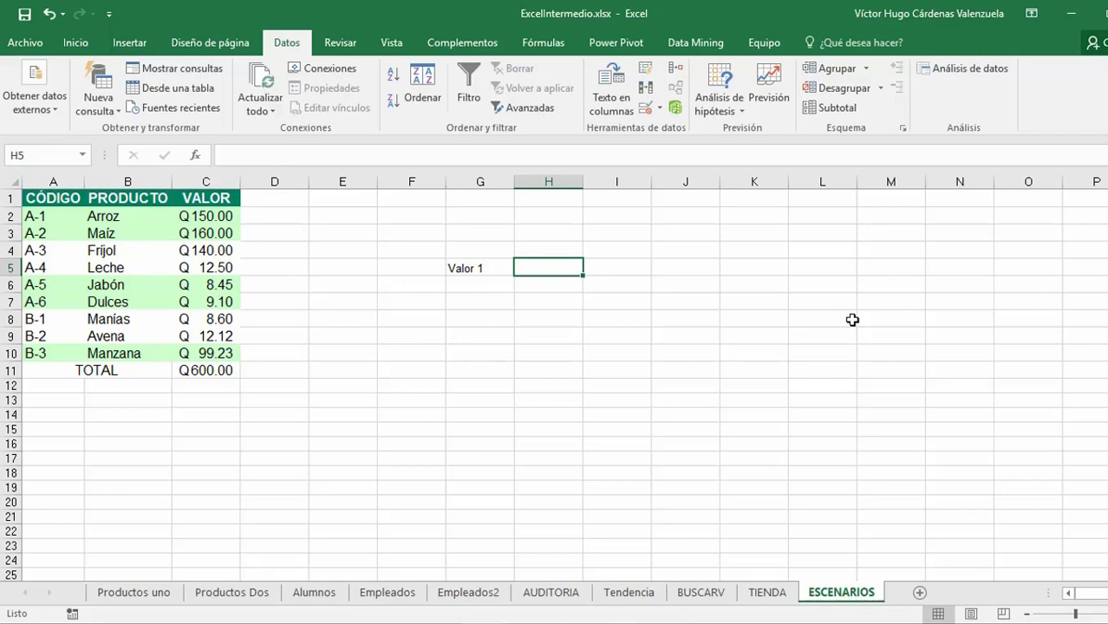
{"action": "type", "text": "Valor 2"}
{"action": "key", "text": "Return"}
{"action": "key", "text": "Up"}
{"action": "key", "text": "Right"}
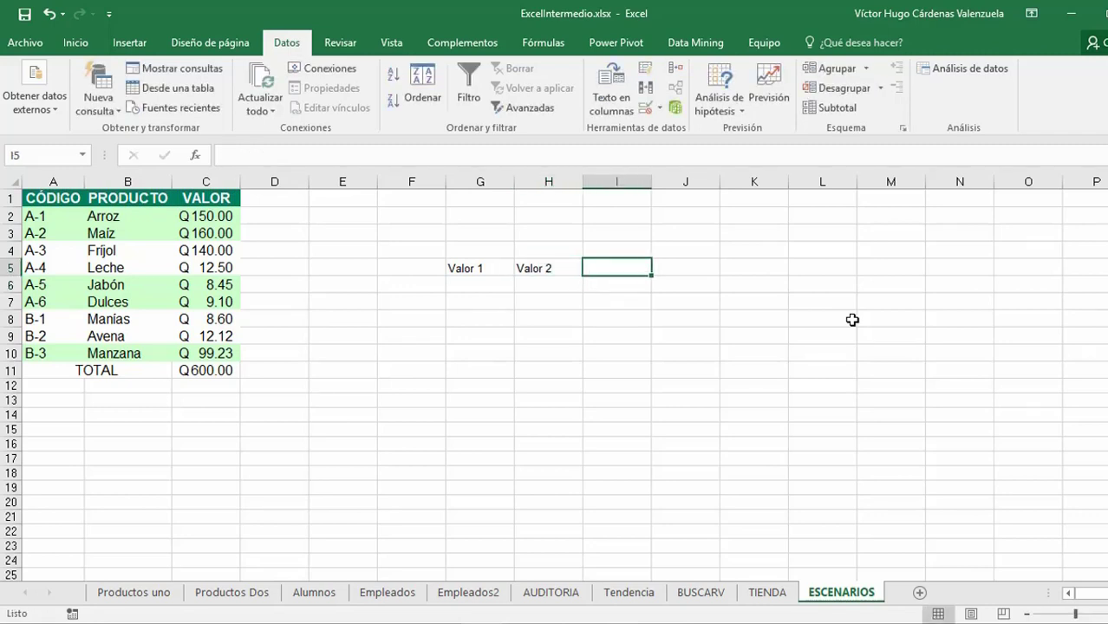
{"action": "type", "text": "Valor 3"}
{"action": "key", "text": "Tab"}
{"action": "type", "text": "Vaor"}
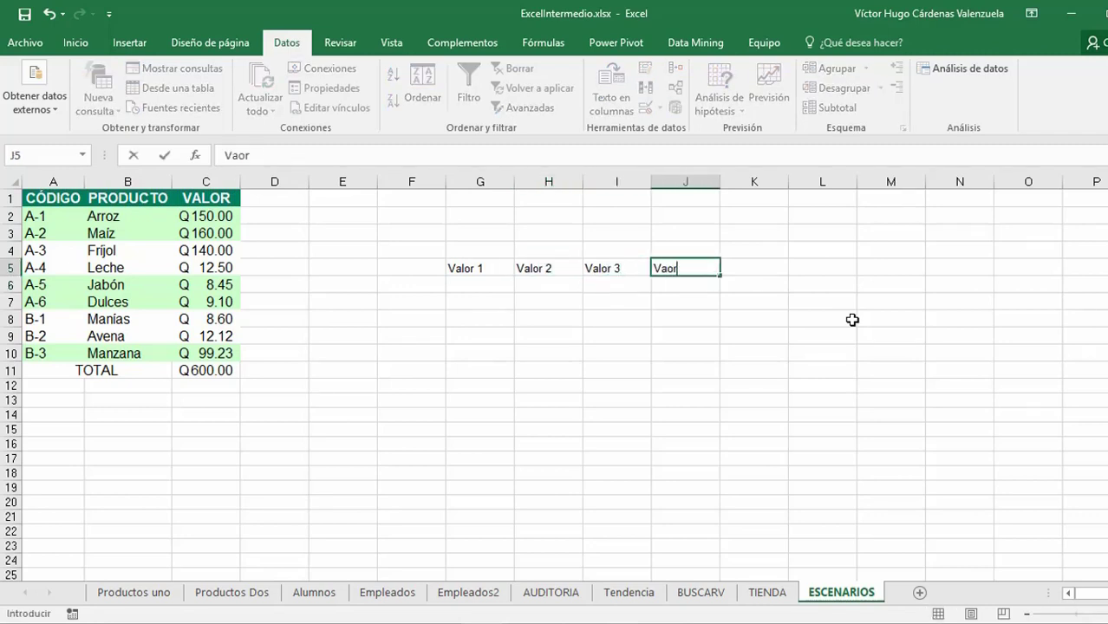
{"action": "key", "text": "BackSpace"}
{"action": "key", "text": "BackSpace"}
{"action": "type", "text": "lor 4"}
{"action": "key", "text": "Return"}
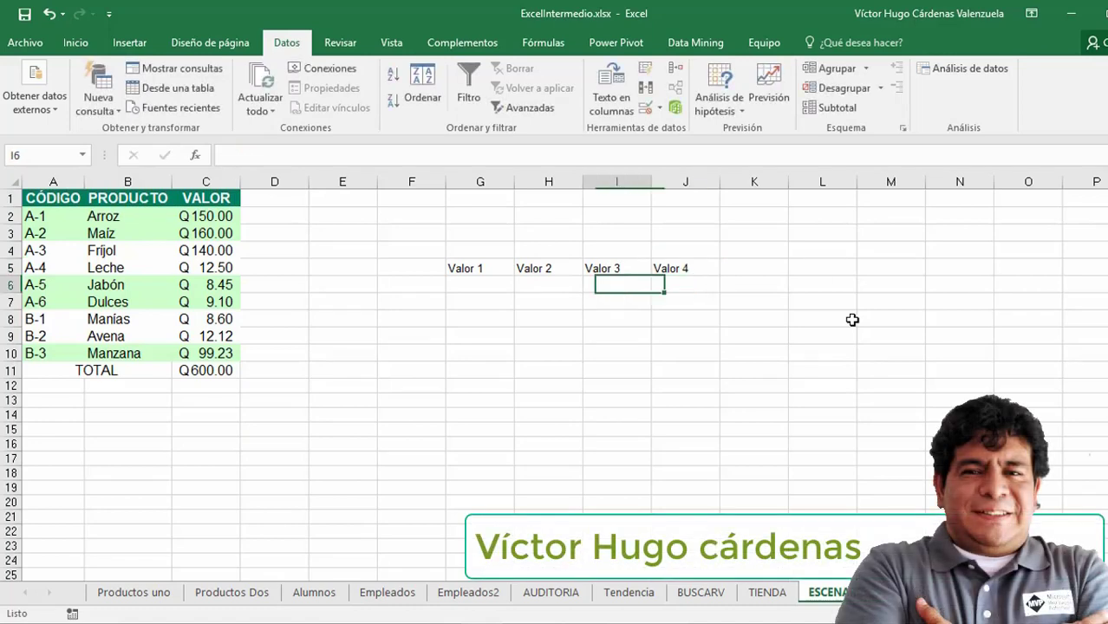
- Enter 23, 45, 10 and 0 into G6:J6 below the headers
{"action": "key", "text": "Left"}
{"action": "key", "text": "Left"}
{"action": "key", "text": "Left"}
{"action": "key", "text": "Right"}
{"action": "type", "text": "23"}
{"action": "key", "text": "Tab"}
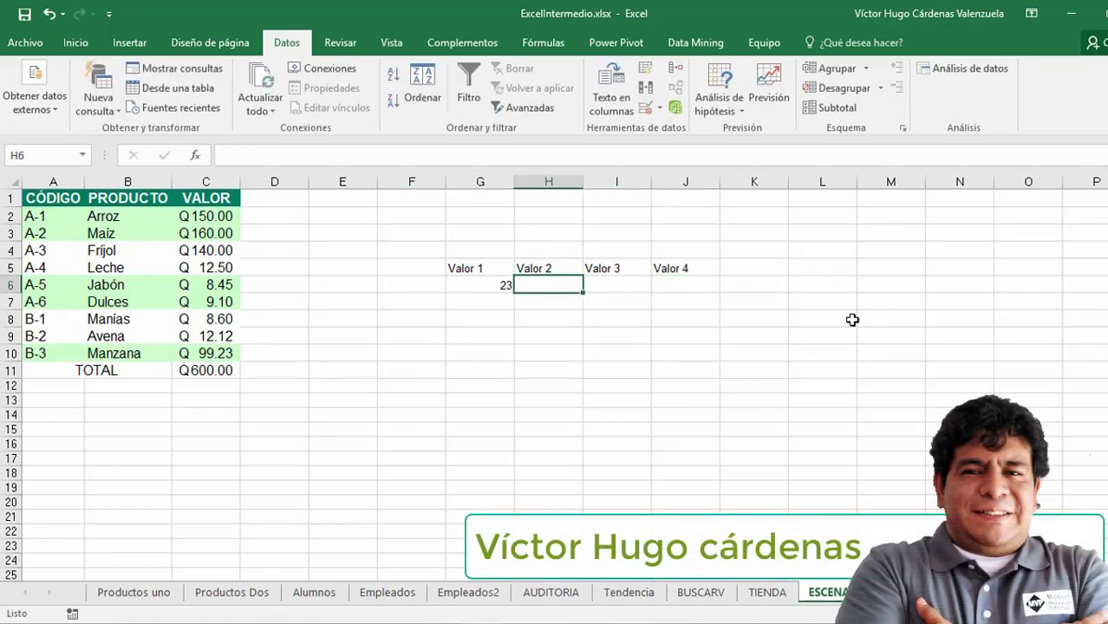
{"action": "type", "text": "45"}
{"action": "key", "text": "Tab"}
{"action": "type", "text": "1"}
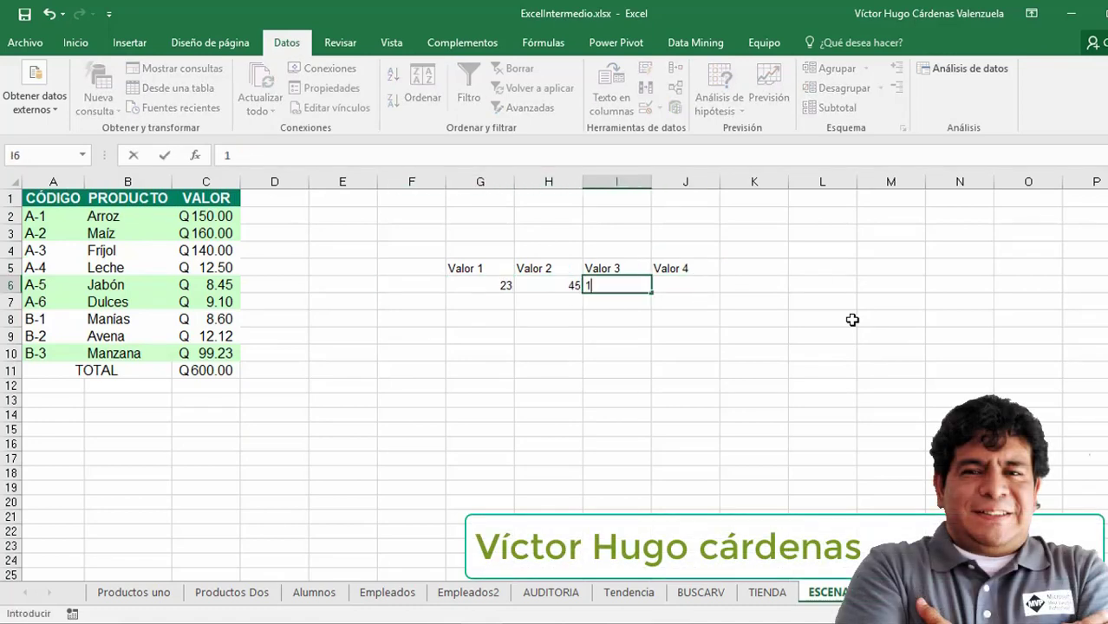
{"action": "type", "text": "0"}
{"action": "key", "text": "Tab"}
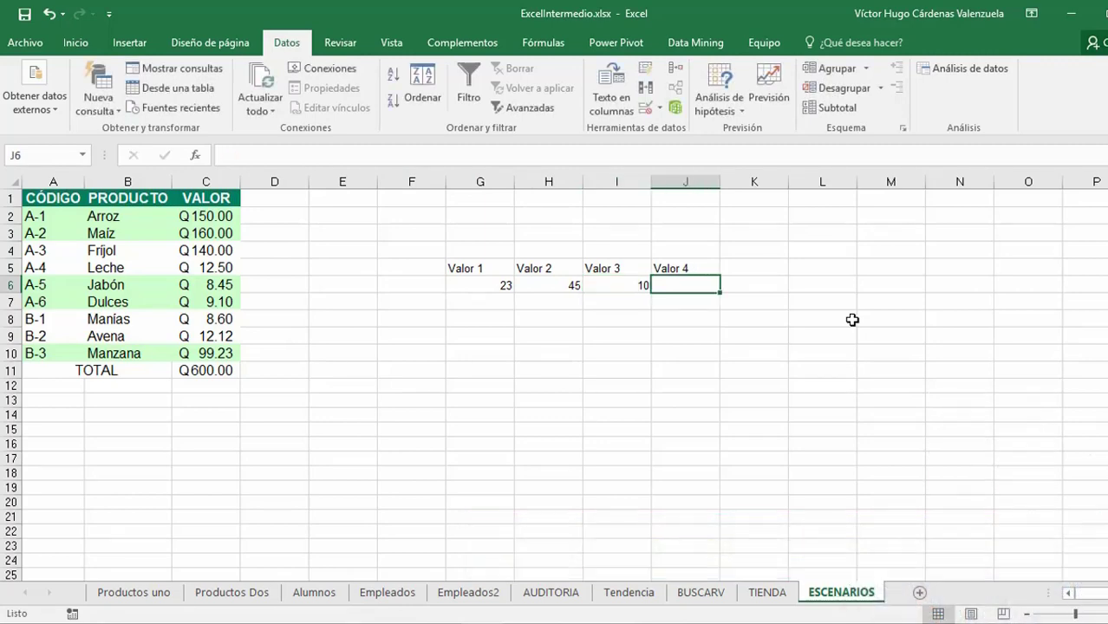
{"action": "type", "text": "0"}
{"action": "key", "text": "Tab"}
{"action": "key", "text": "Tab"}
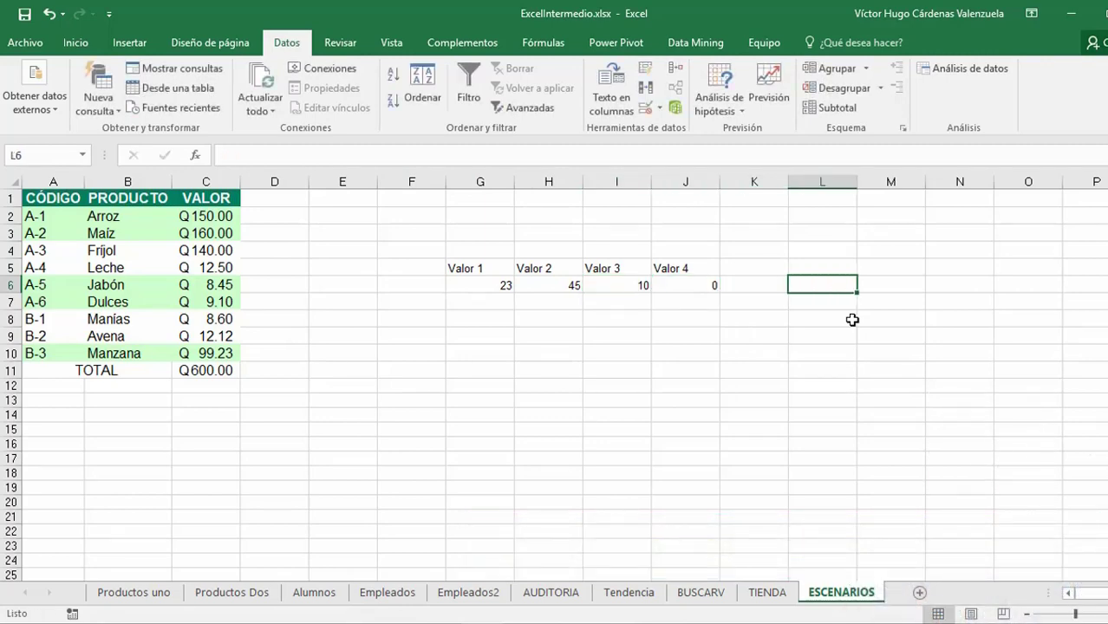
- Enter the formula =(G6+H6)*(I6-J6) in L6
{"action": "type", "text": "="}
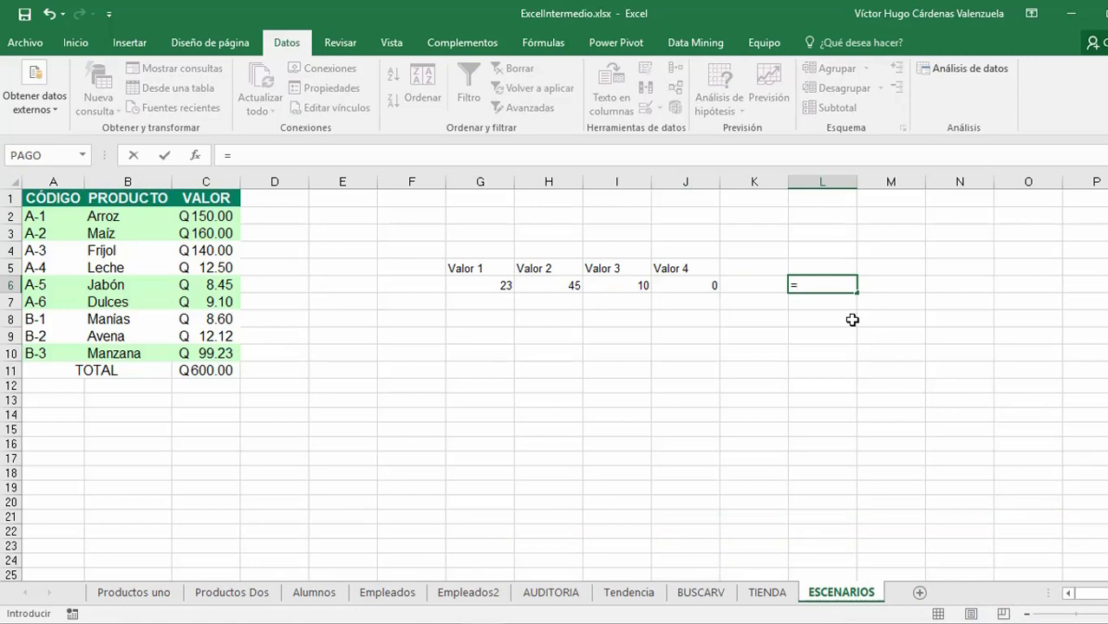
{"action": "type", "text": "("}
{"action": "key", "text": "Left"}
{"action": "key", "text": "Left"}
{"action": "key", "text": "Left"}
{"action": "key", "text": "Left"}
{"action": "key", "text": "Left"}
{"action": "key", "text": "Left"}
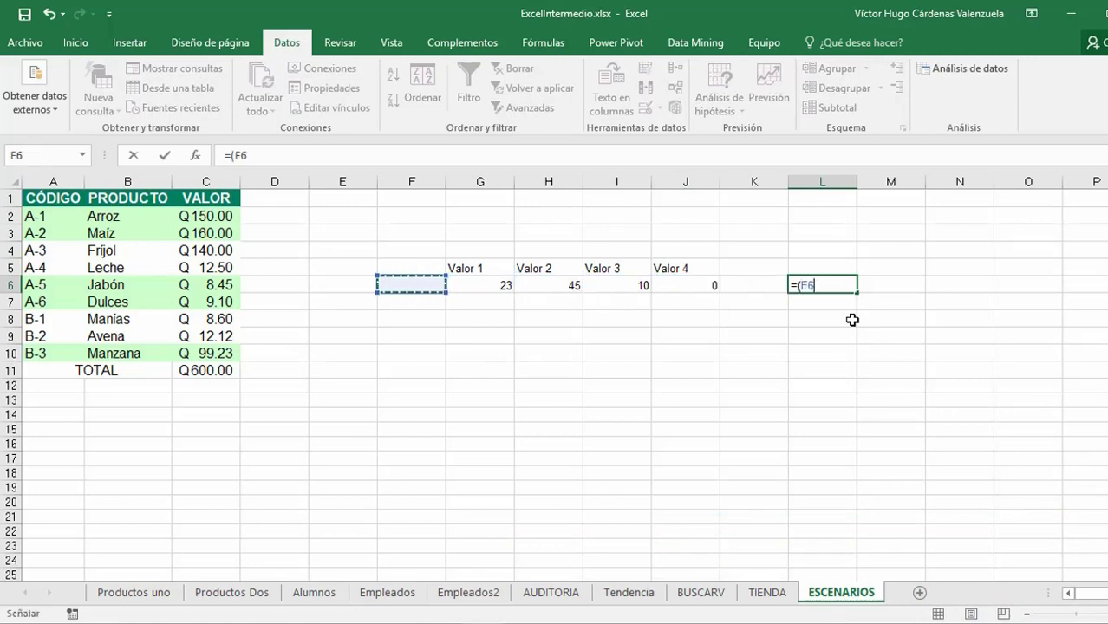
{"action": "key", "text": "Right"}
{"action": "type", "text": "+"}
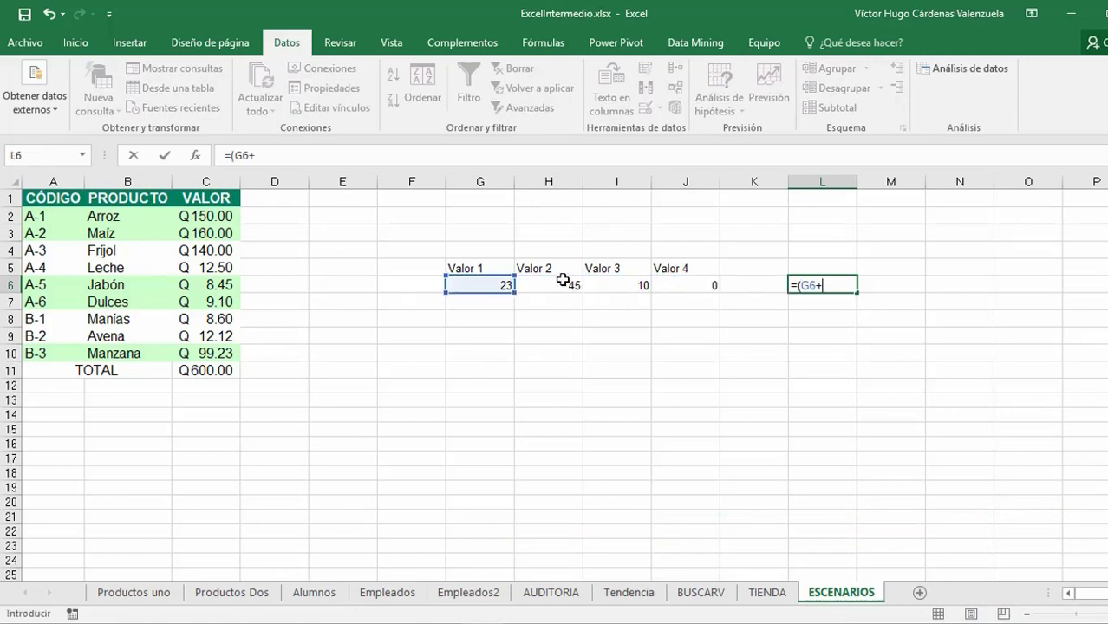
{"action": "left_click", "coordinate": [563, 280]}
{"action": "key", "text": "shift"}
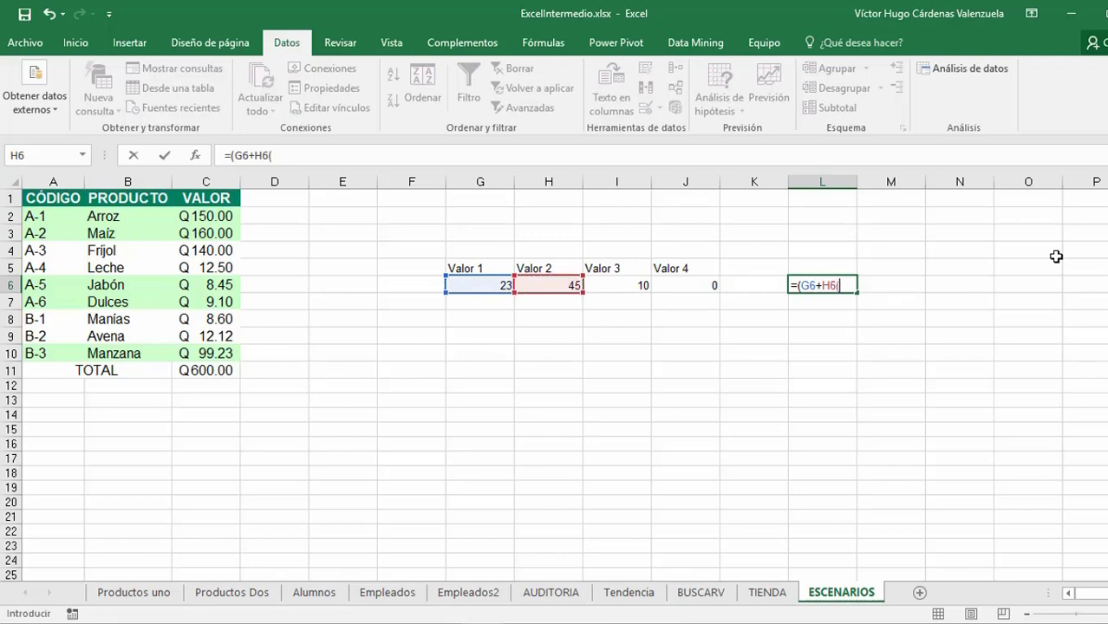
{"action": "type", "text": ")"}
{"action": "type", "text": "*("}
{"action": "key", "text": "Left"}
{"action": "key", "text": "Left"}
{"action": "key", "text": "Left"}
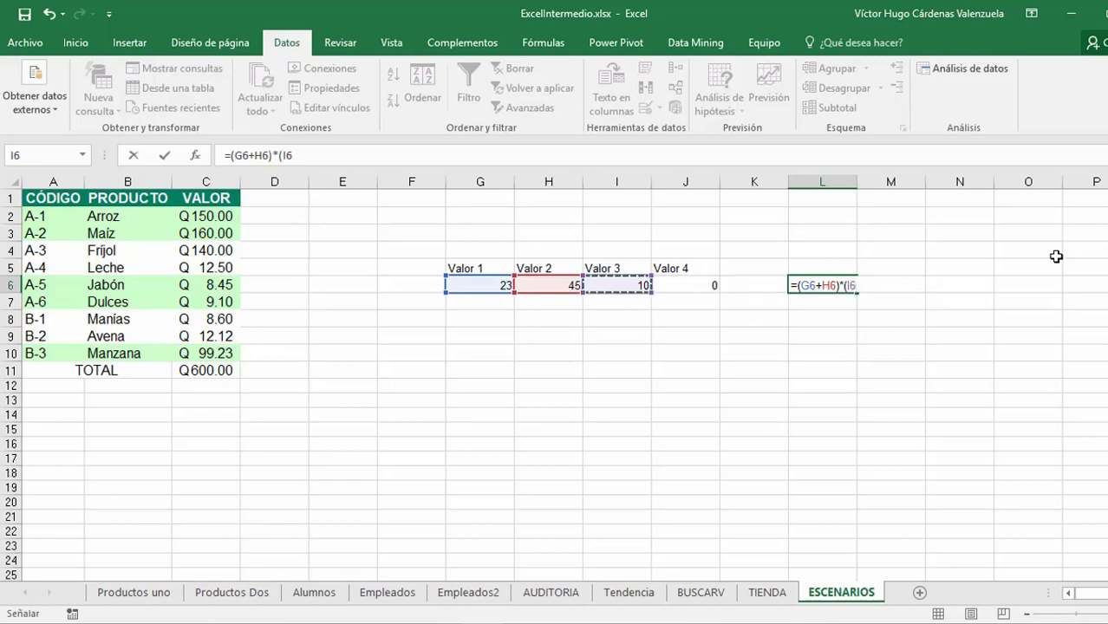
{"action": "type", "text": "-"}
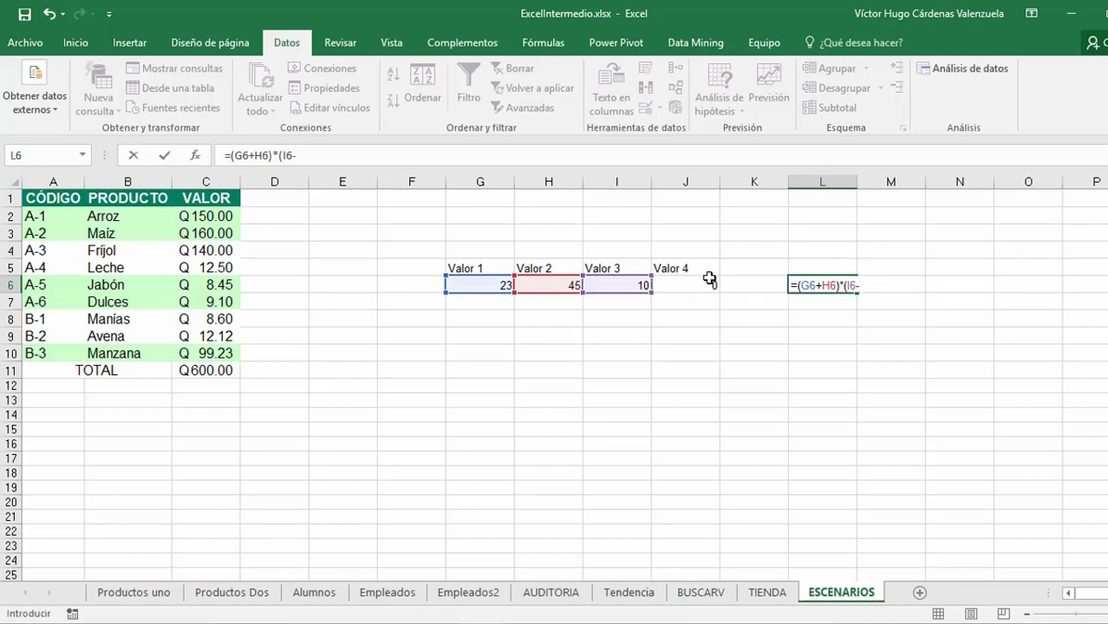
{"action": "left_click", "coordinate": [708, 278]}
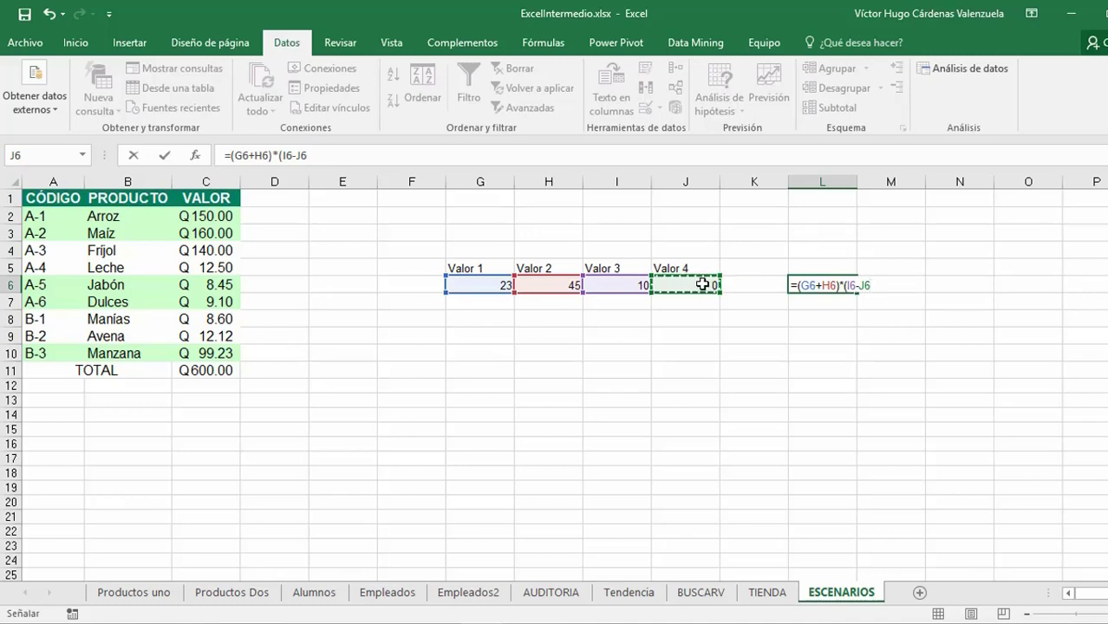
{"action": "type", "text": ")"}
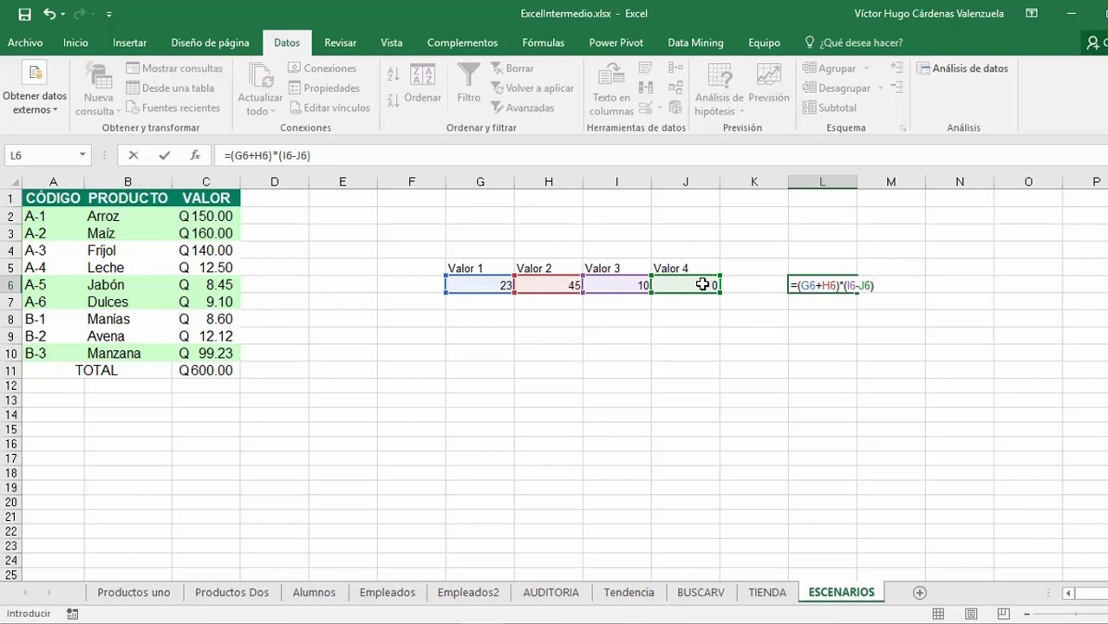
{"action": "key", "text": "Return"}
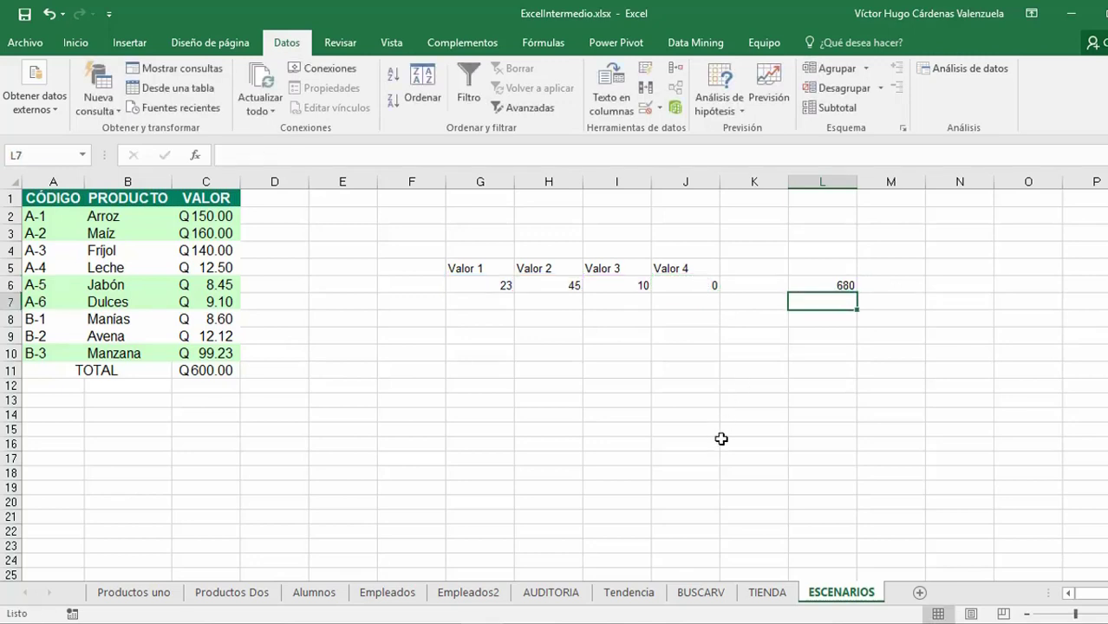
- Review L6's 680 result alongside the current J6 value
{"action": "left_click", "coordinate": [832, 282]}
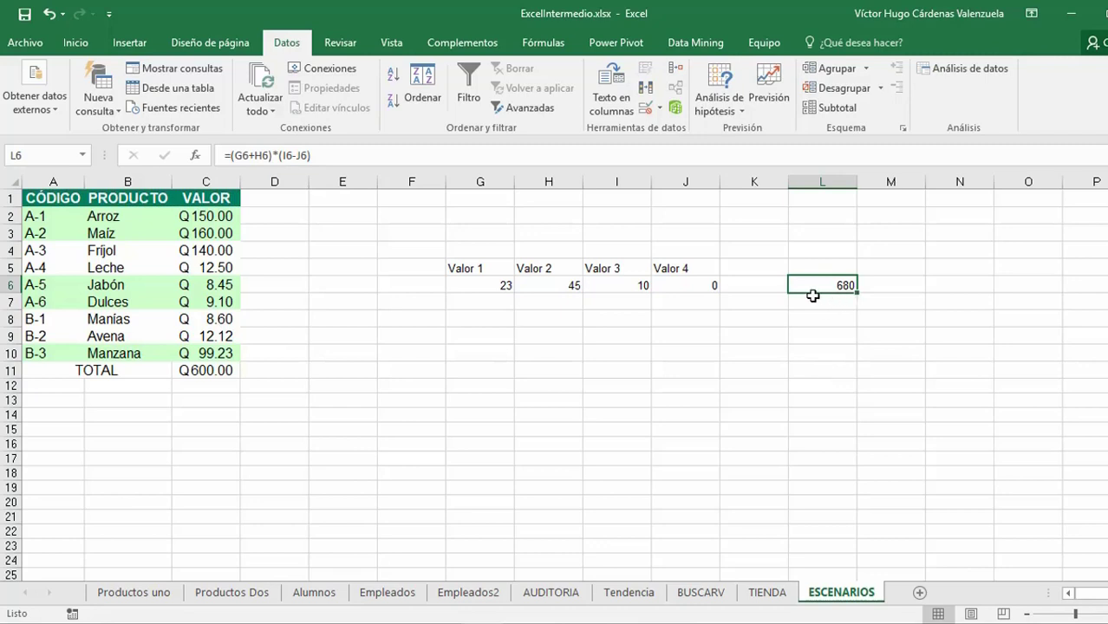
{"action": "left_click", "coordinate": [693, 282]}
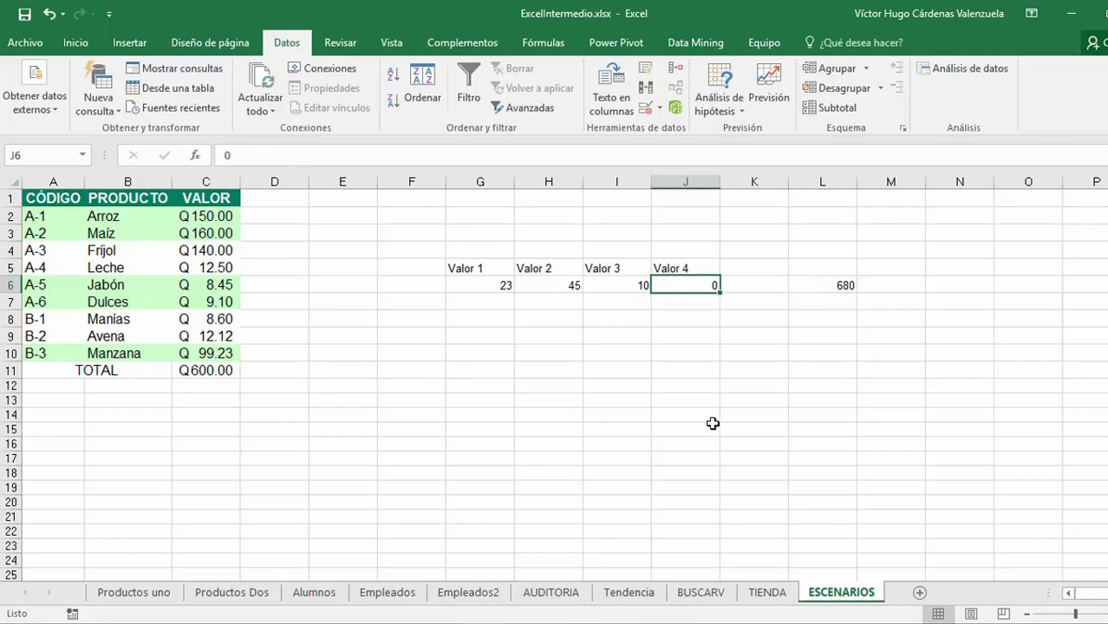
{"action": "left_click", "coordinate": [834, 286]}
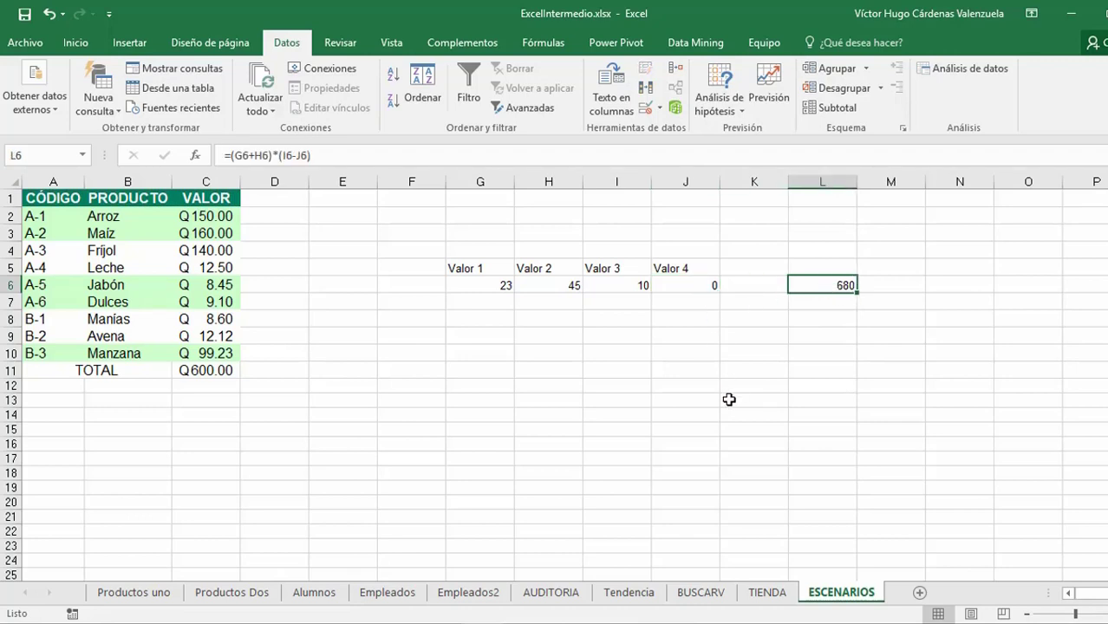
- Goal-seek L6 to 94 by changing J6, keeping J6 at 8.61764706
{"action": "left_click", "coordinate": [730, 106]}
{"action": "left_click", "coordinate": [744, 147]}
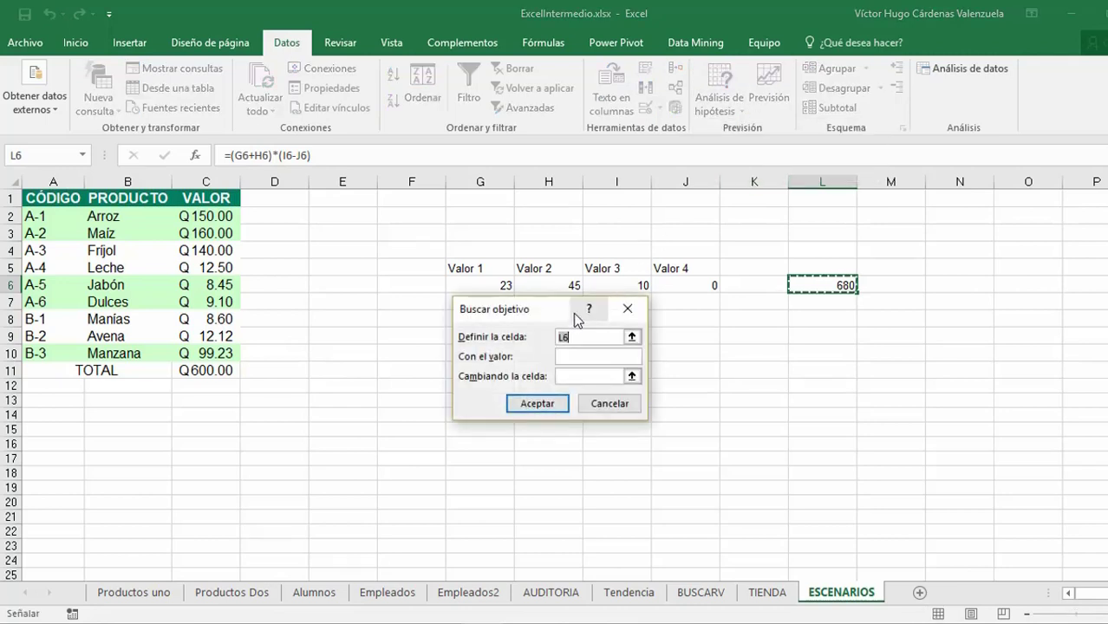
{"action": "left_click_drag", "start_coordinate": [549, 316], "coordinate": [557, 342]}
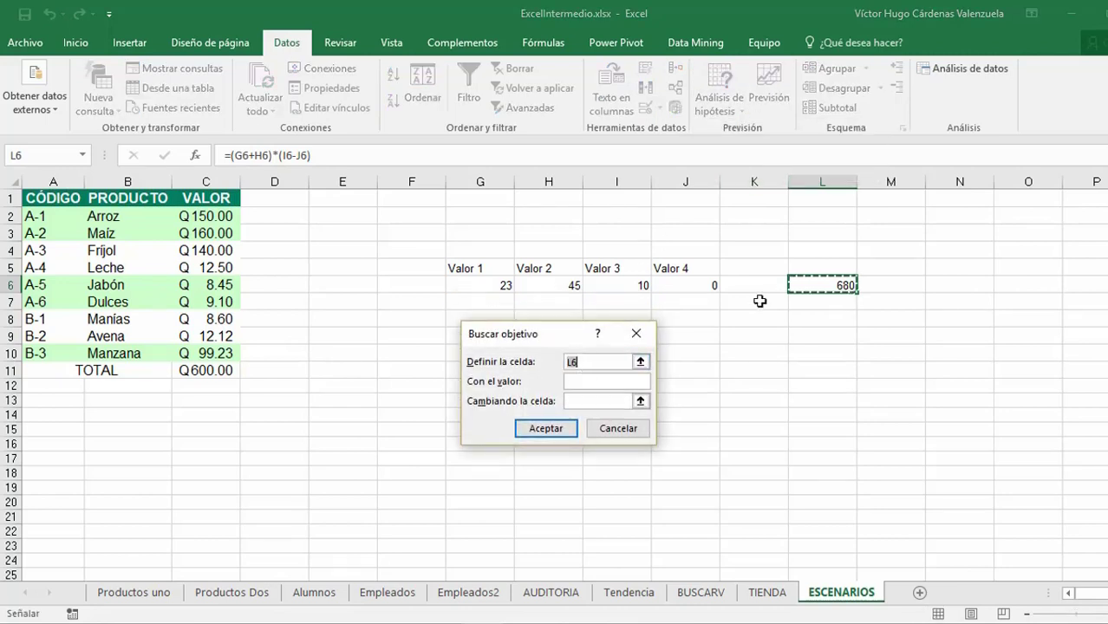
{"action": "left_click", "coordinate": [606, 386]}
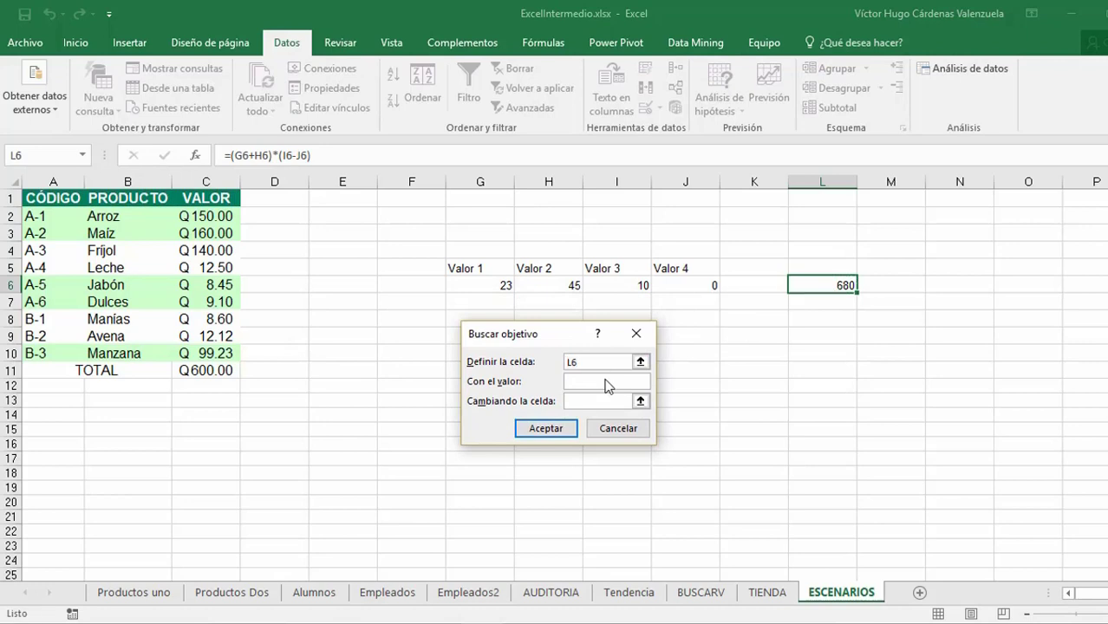
{"action": "type", "text": "94"}
{"action": "left_click", "coordinate": [585, 403]}
{"action": "left_click", "coordinate": [707, 286]}
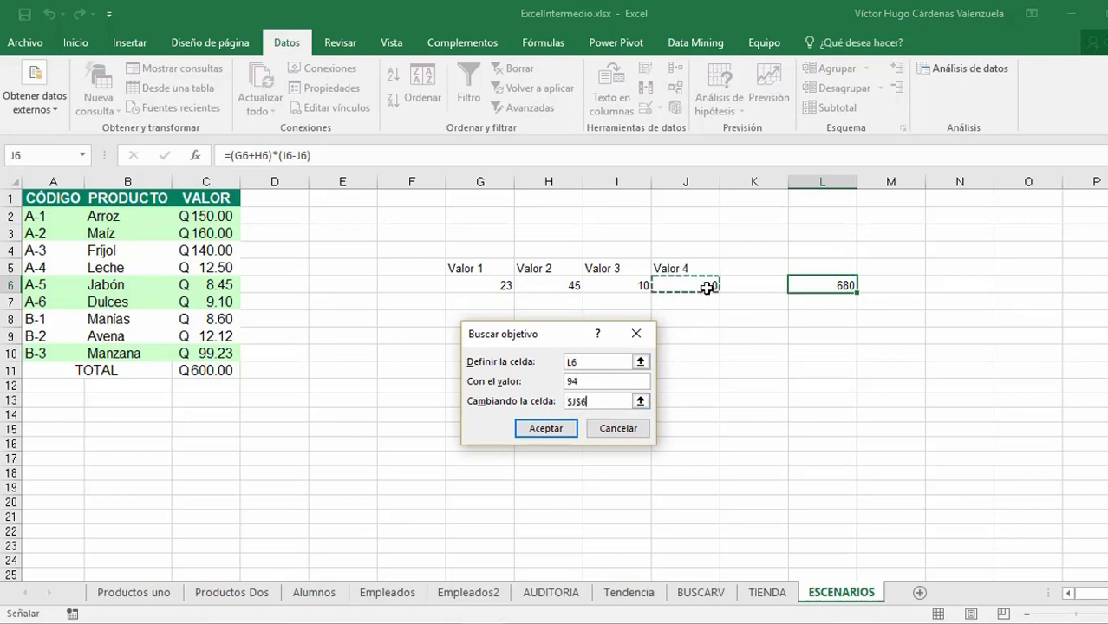
{"action": "left_click", "coordinate": [547, 429]}
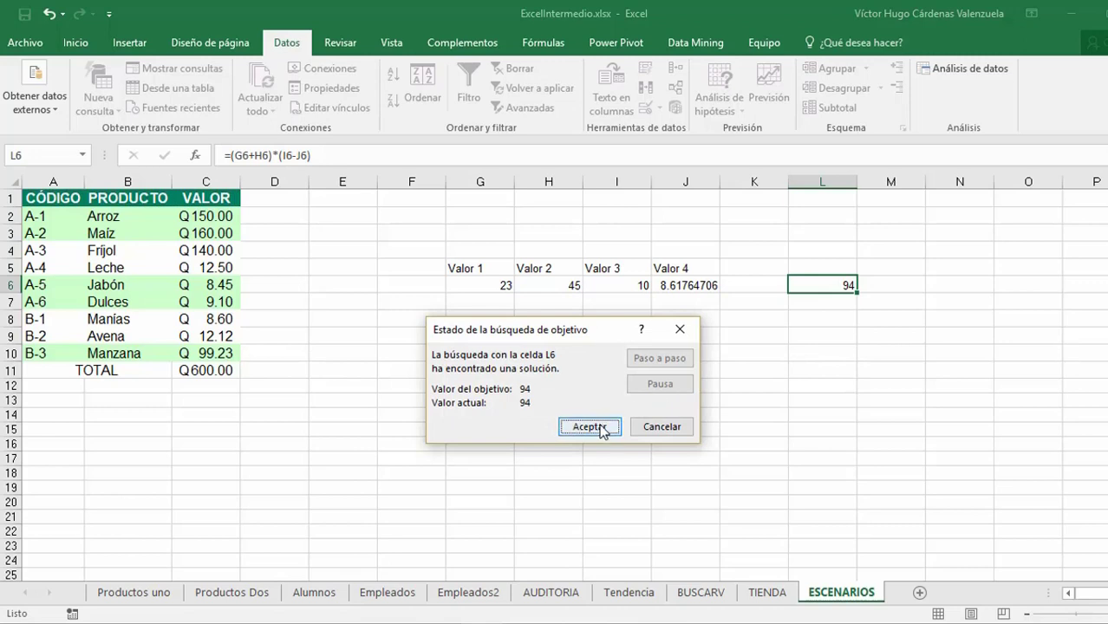
{"action": "left_click", "coordinate": [590, 427]}
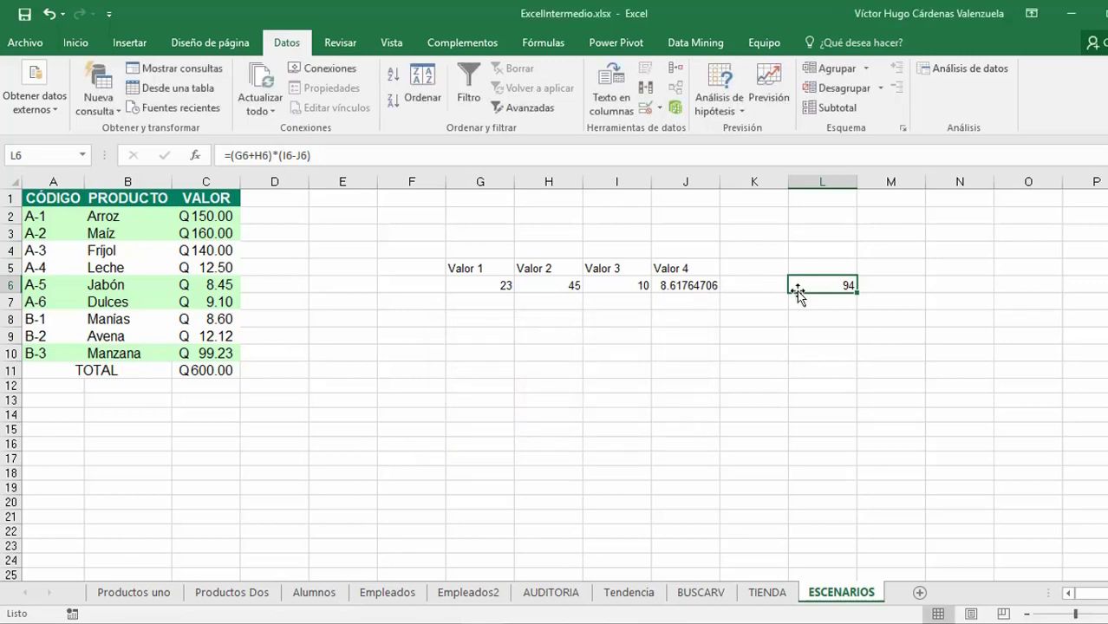